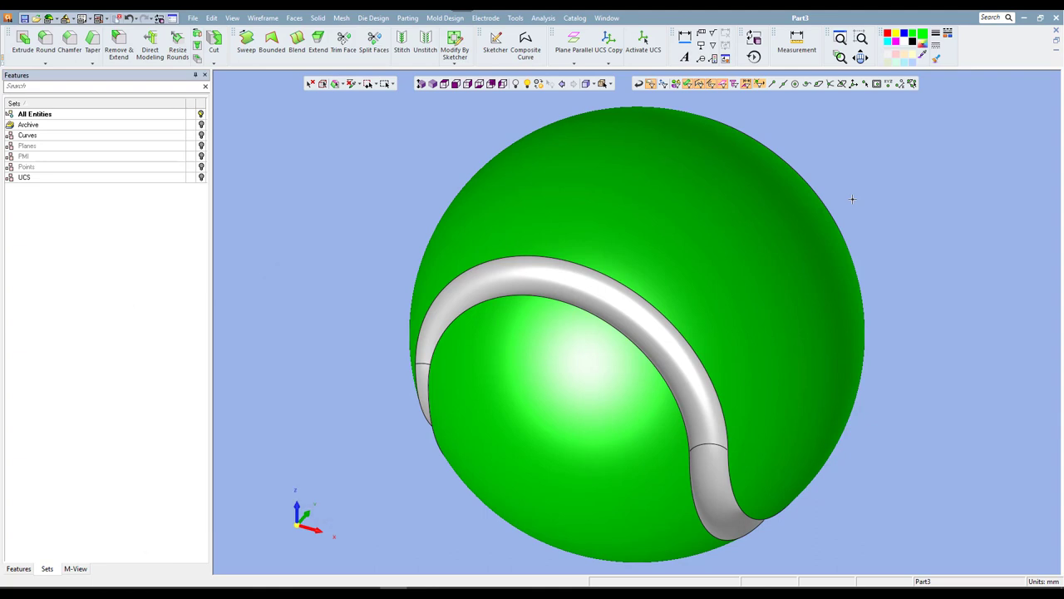
- Create a new millimetre part
mouse_move(854, 188)
middle_down()
mouse_move(868, 231)
mouse_move(817, 169)
mouse_move(858, 221)
mouse_move(748, 155)
mouse_move(780, 206)
mouse_move(734, 223)
mouse_move(815, 231)
mouse_move(870, 209)
mouse_move(779, 215)
middle_up()
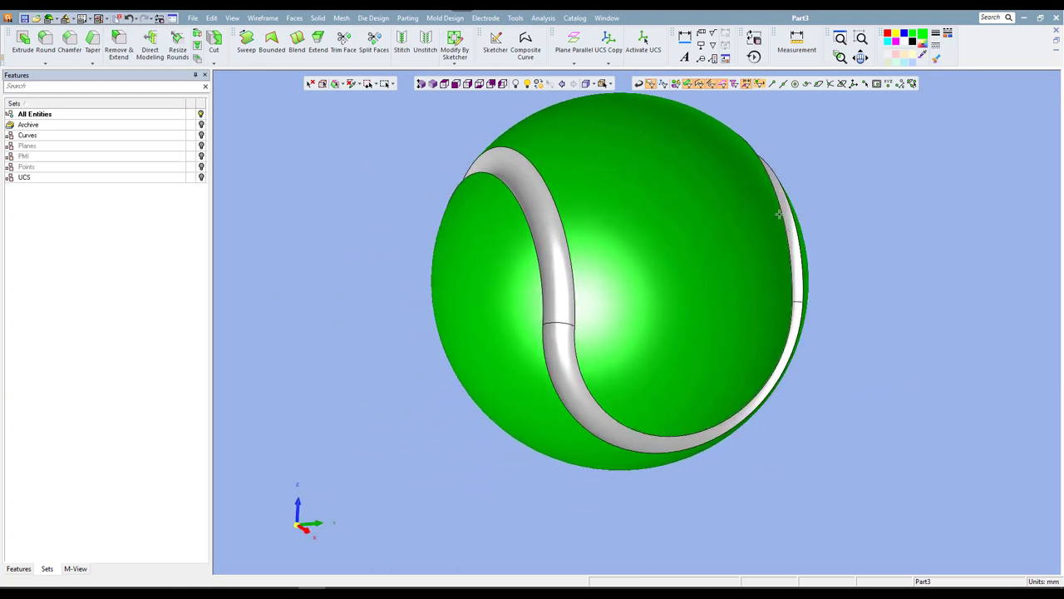
middle_drag(800, 168, 565, 125)
click(193, 18)
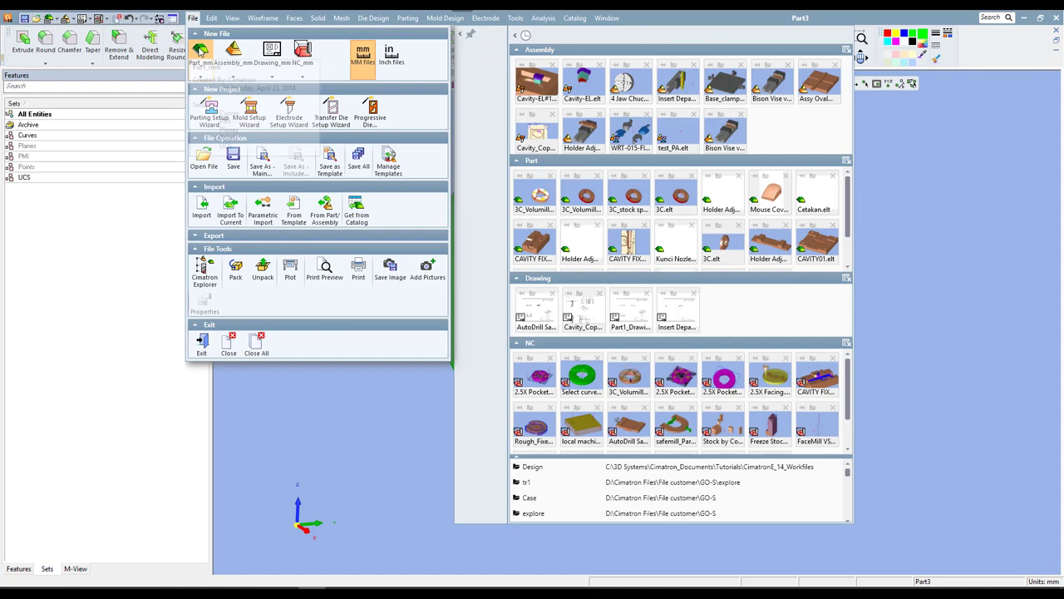
click(201, 52)
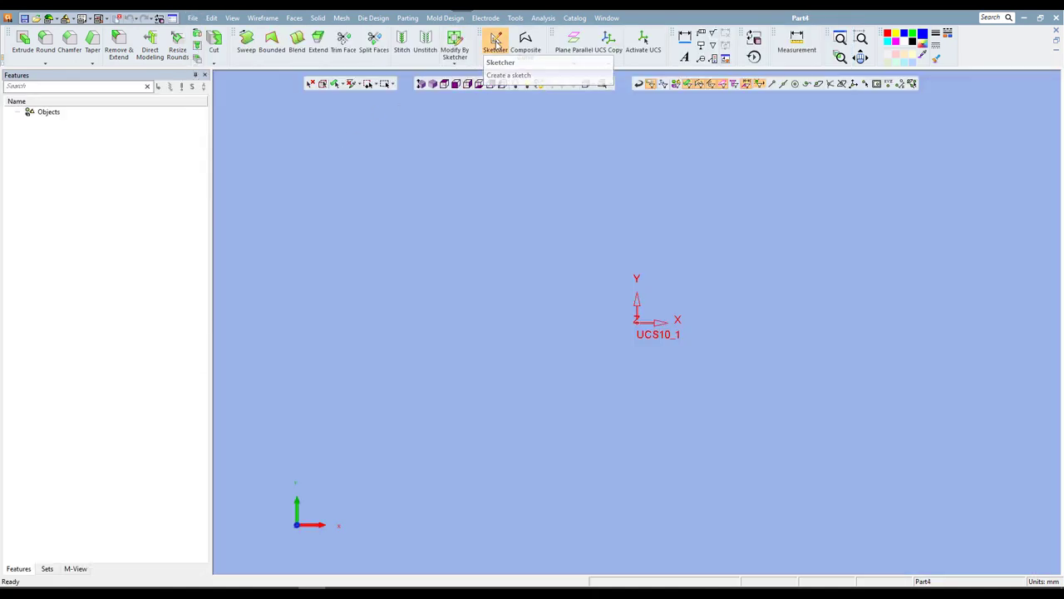
- Sketch a 67 mm circle centred on the origin on the default plane
click(495, 41)
middle_click(547, 212)
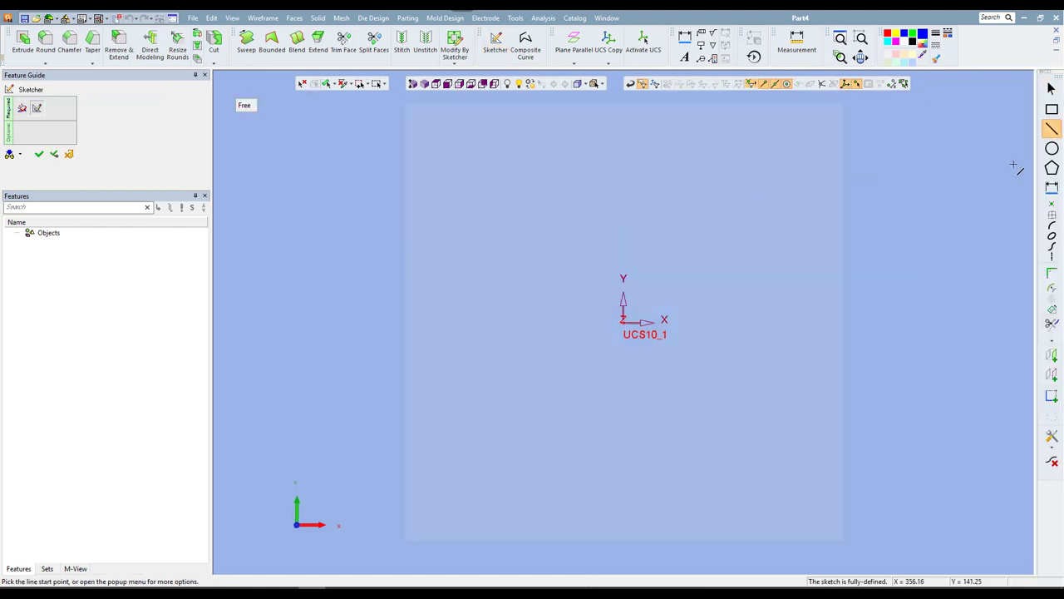
click(1052, 148)
mouse_move(254, 122)
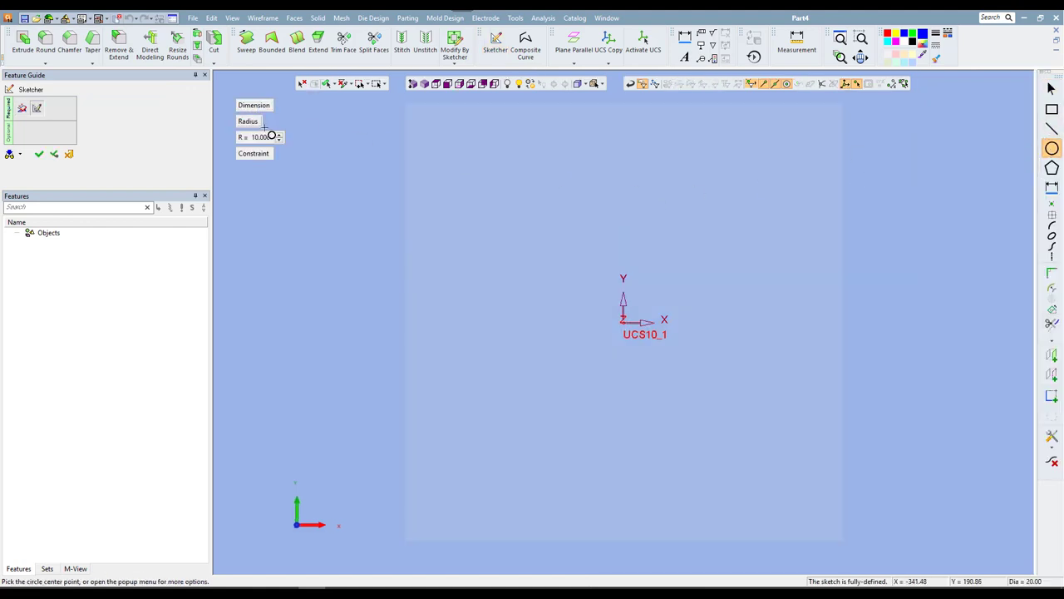
click(256, 138)
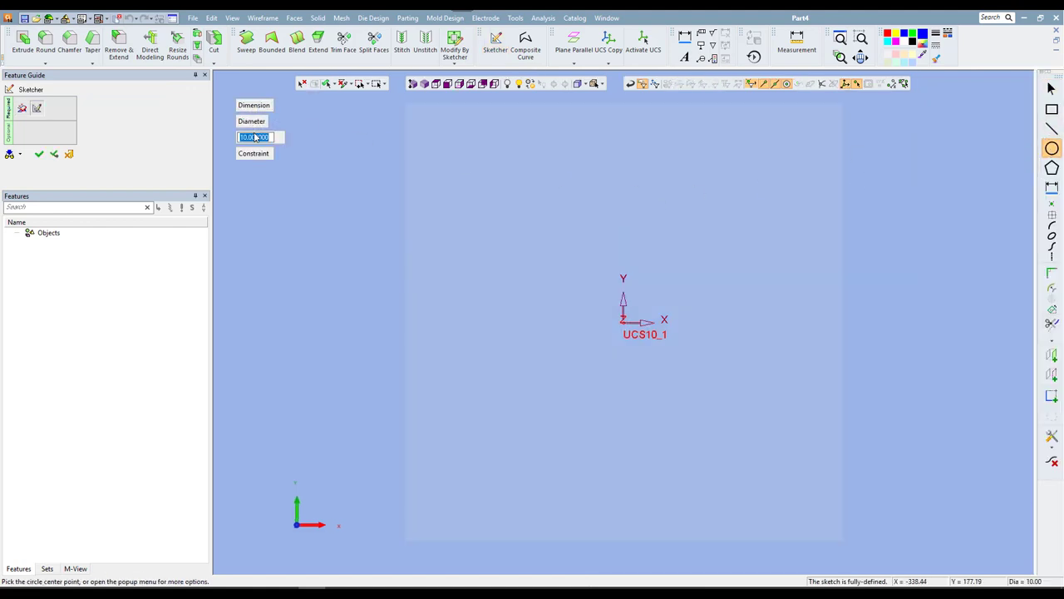
text(10)
key(Return)
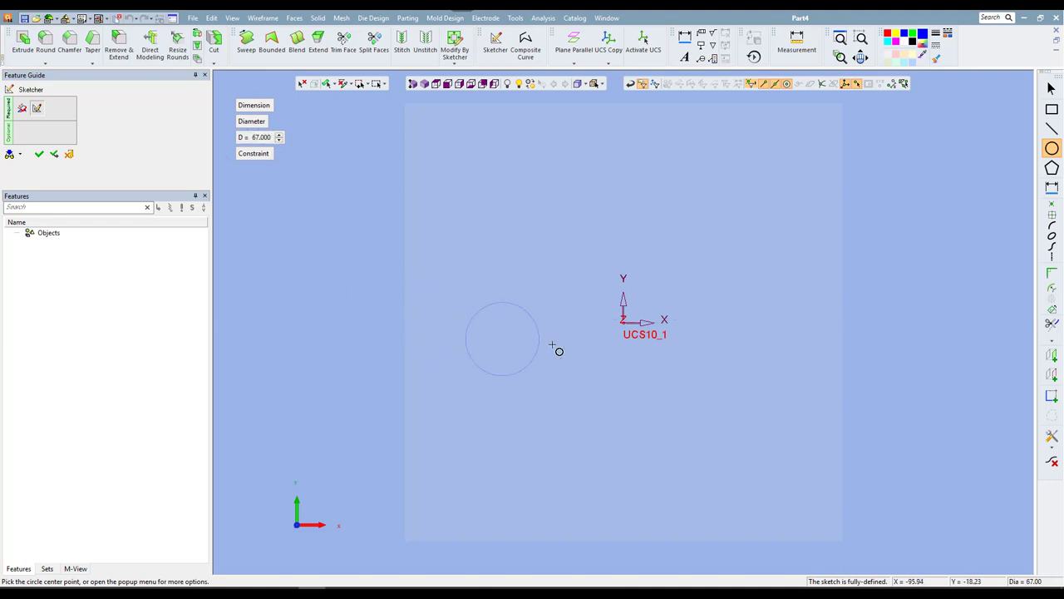
click(624, 322)
key(Escape)
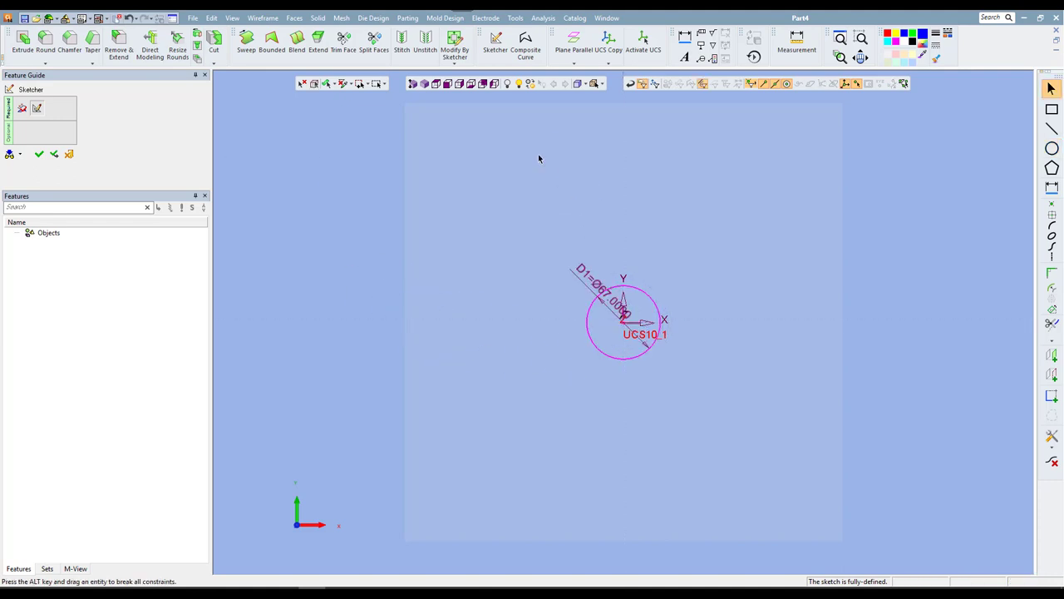
key(ctrl+a)
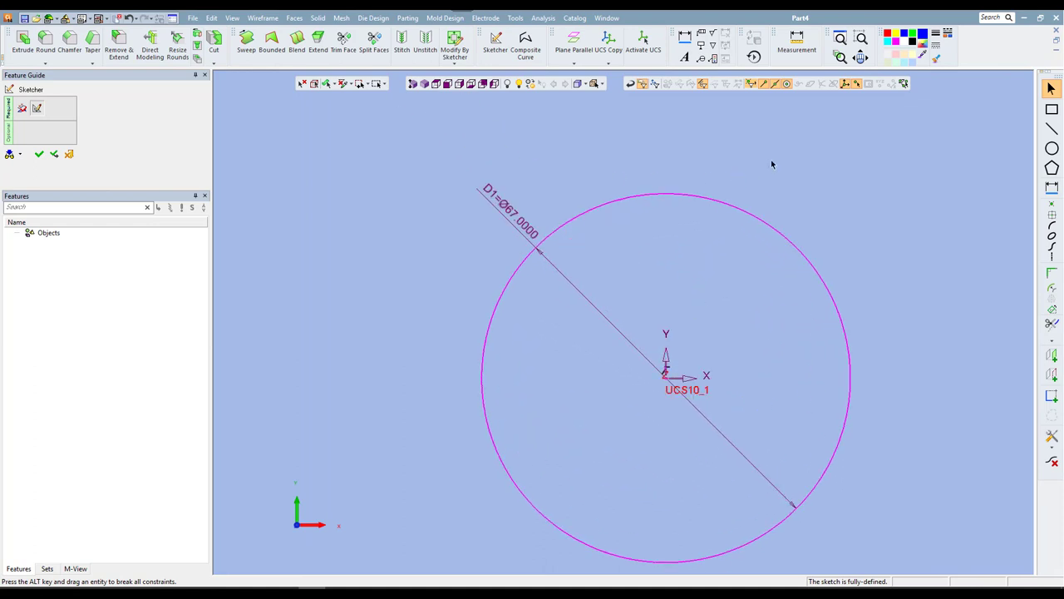
- Draw a vertical line through the circle, trim away its left half, and finish the sketch
right_click(787, 155)
click(798, 202)
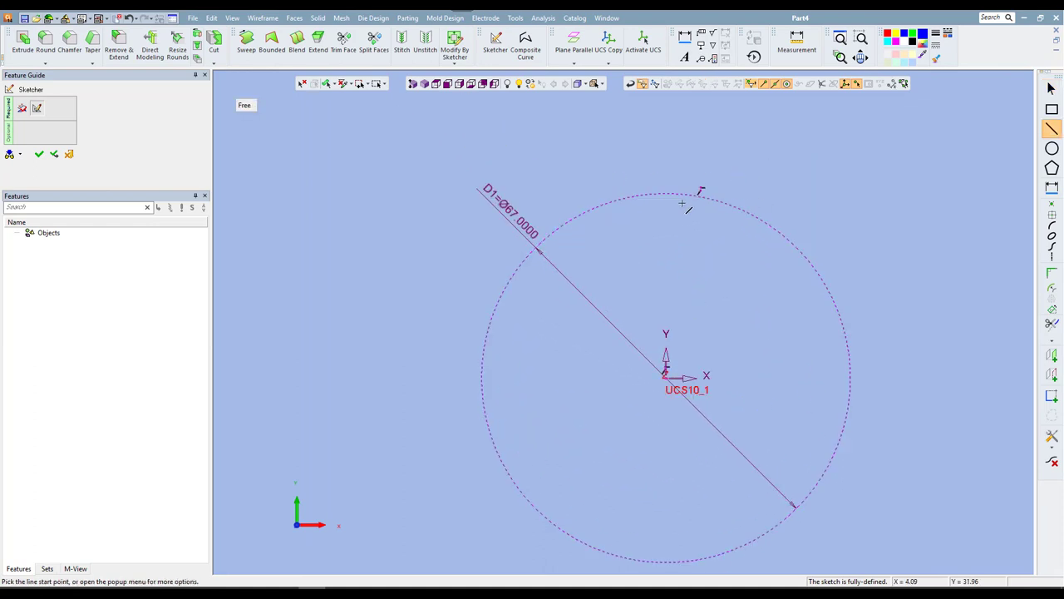
click(669, 195)
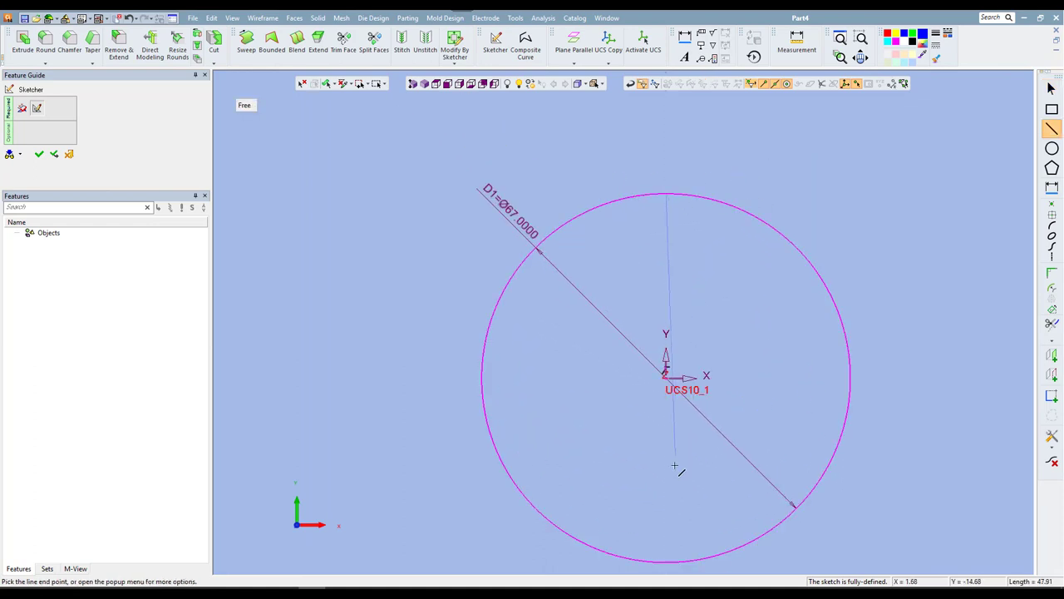
click(670, 561)
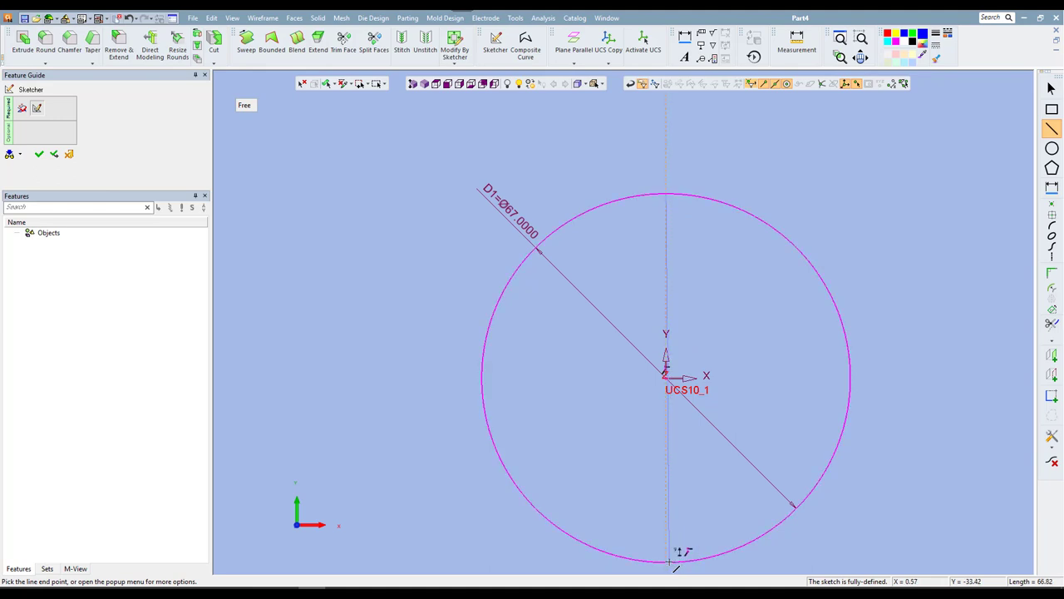
right_click(740, 220)
click(761, 340)
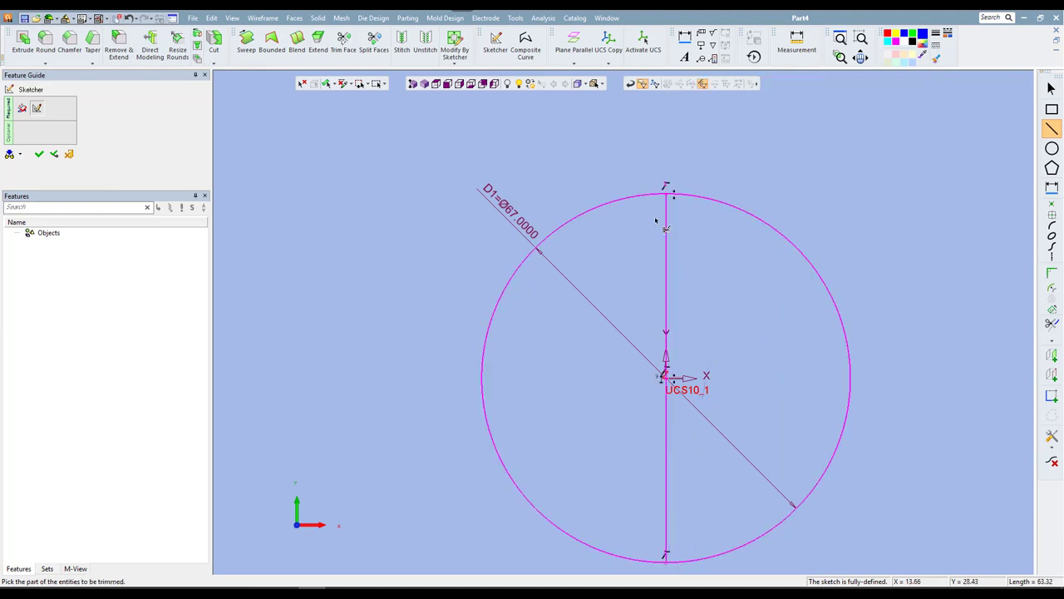
click(632, 207)
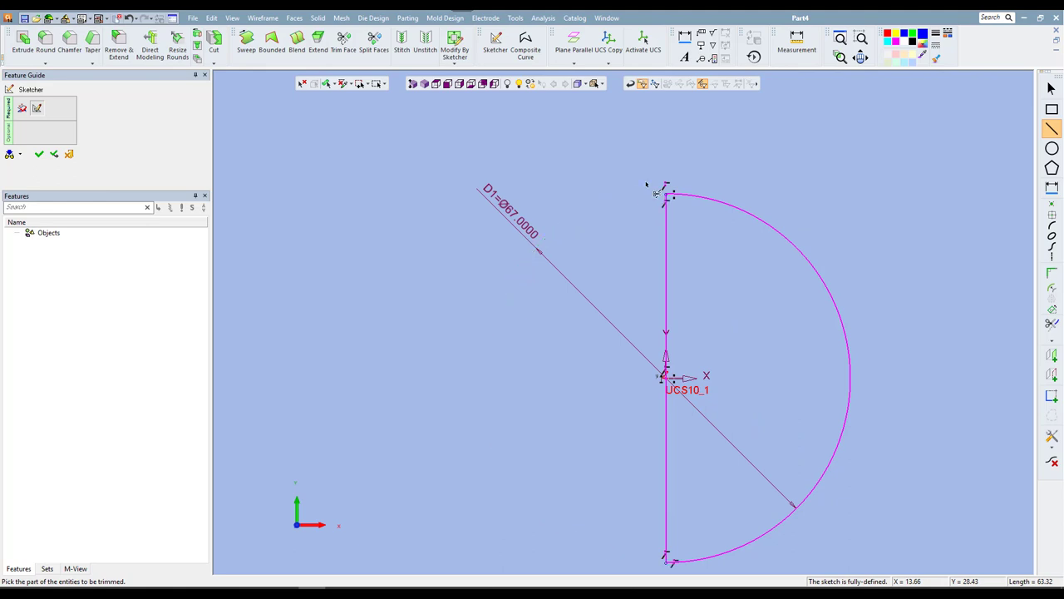
right_click(722, 143)
click(740, 150)
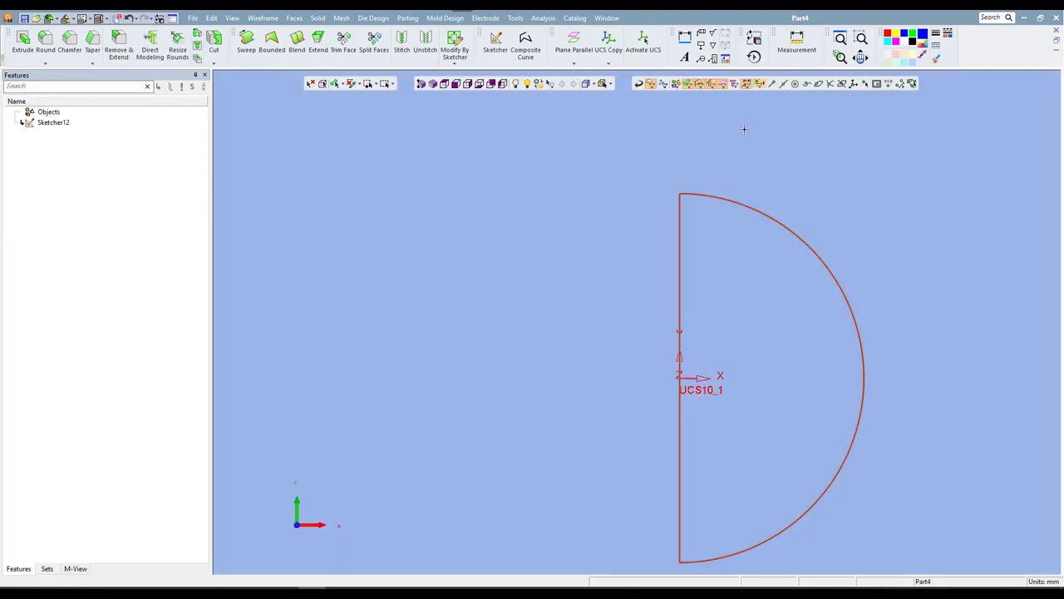
- Revolve the half-circle profile 360° into a solid sphere
right_click(743, 129)
click(766, 147)
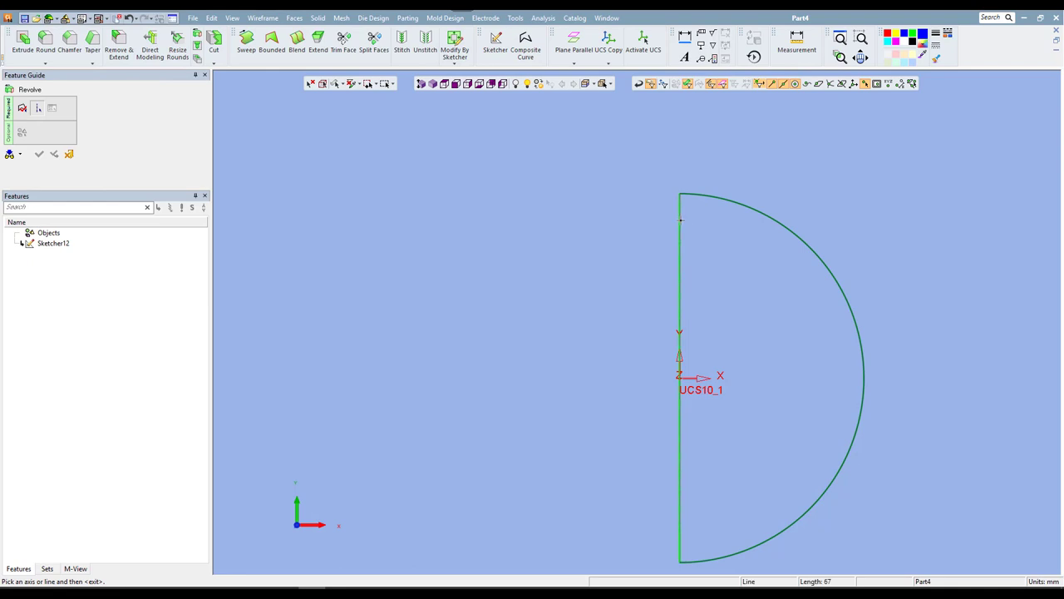
click(796, 150)
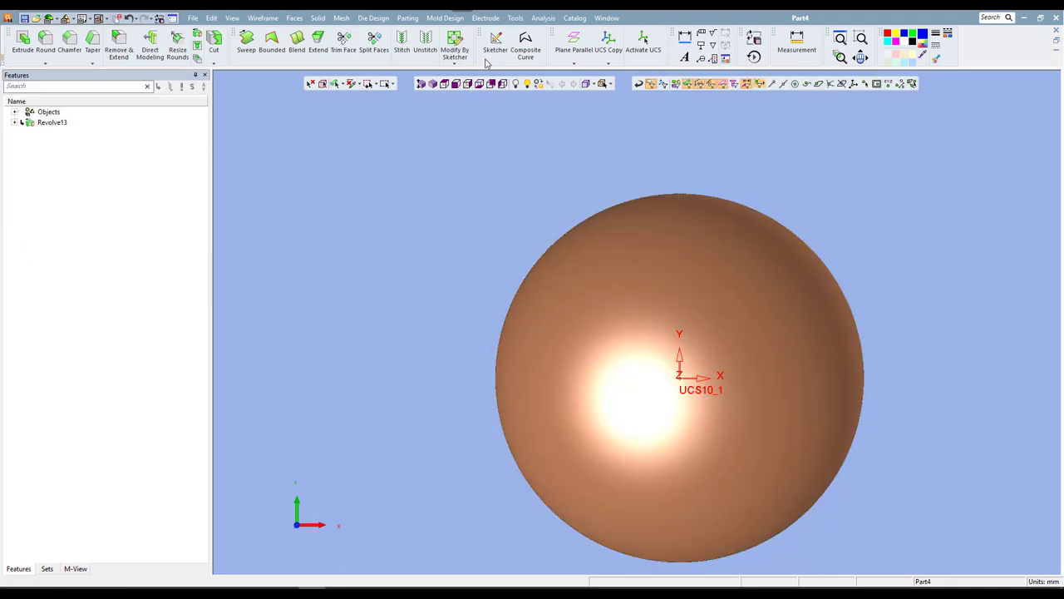
click(496, 43)
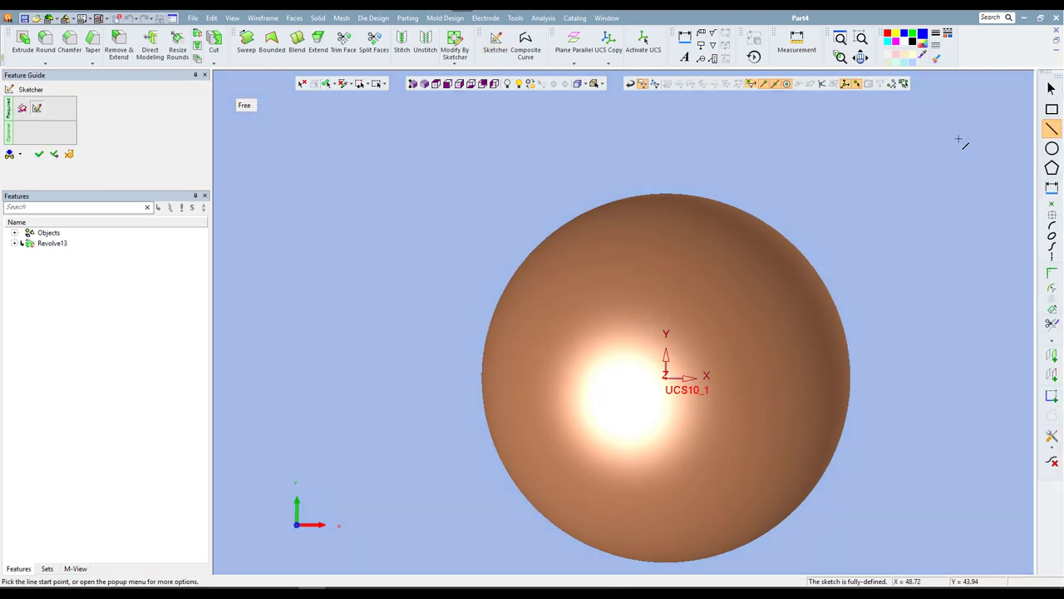
- Set the polygon tool to size by a 67 mm bounding-circle diameter
click(1052, 168)
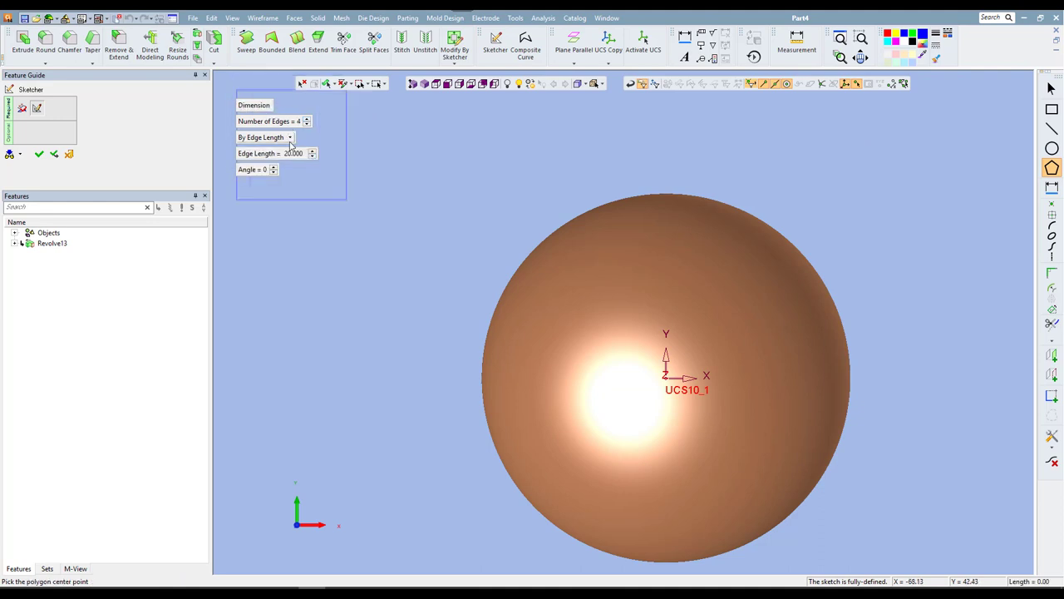
click(271, 137)
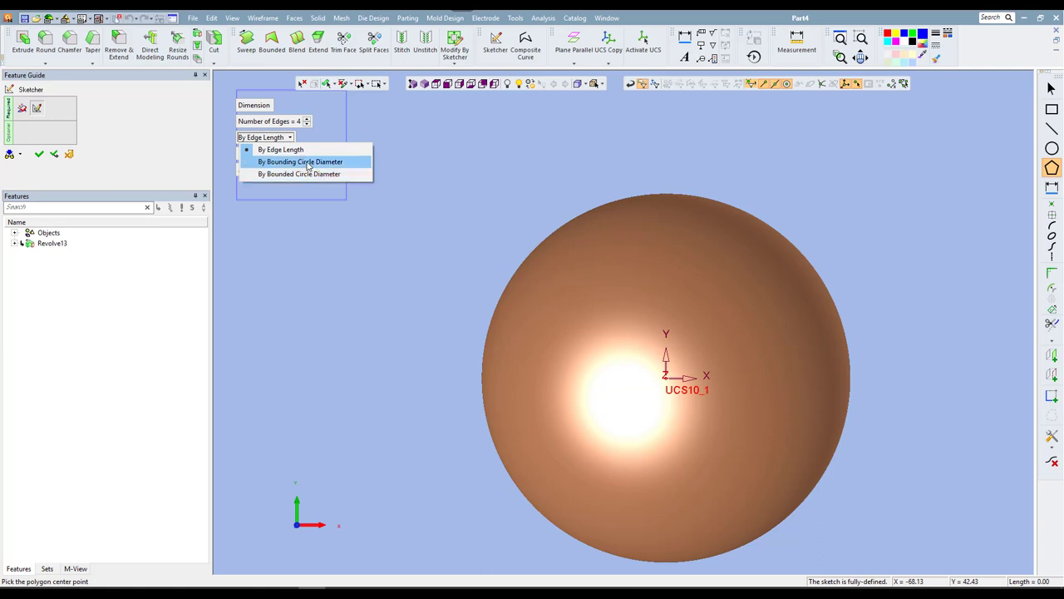
click(306, 162)
click(306, 158)
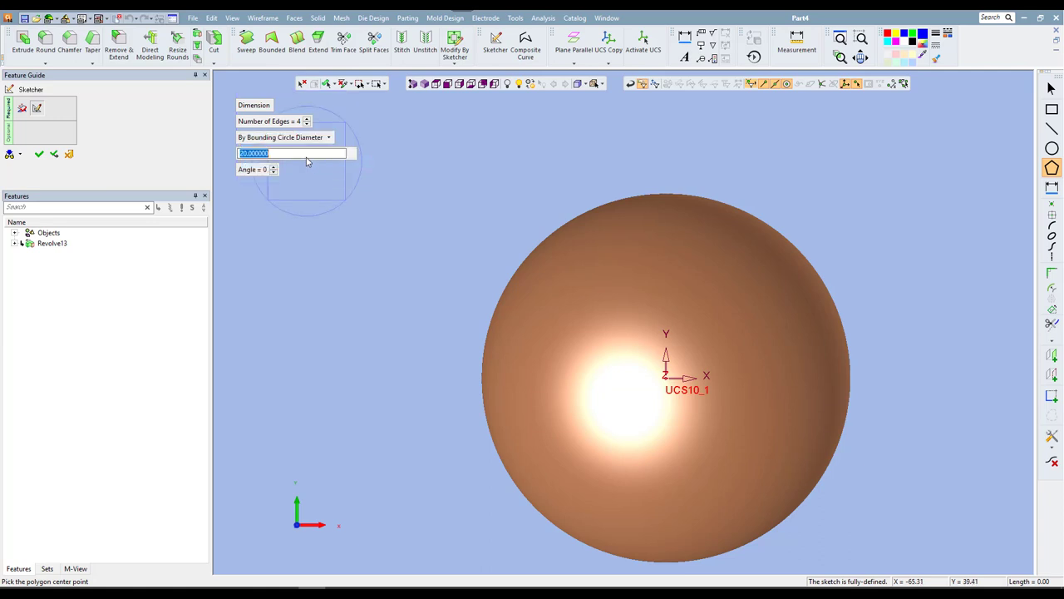
text(67)
key(Return)
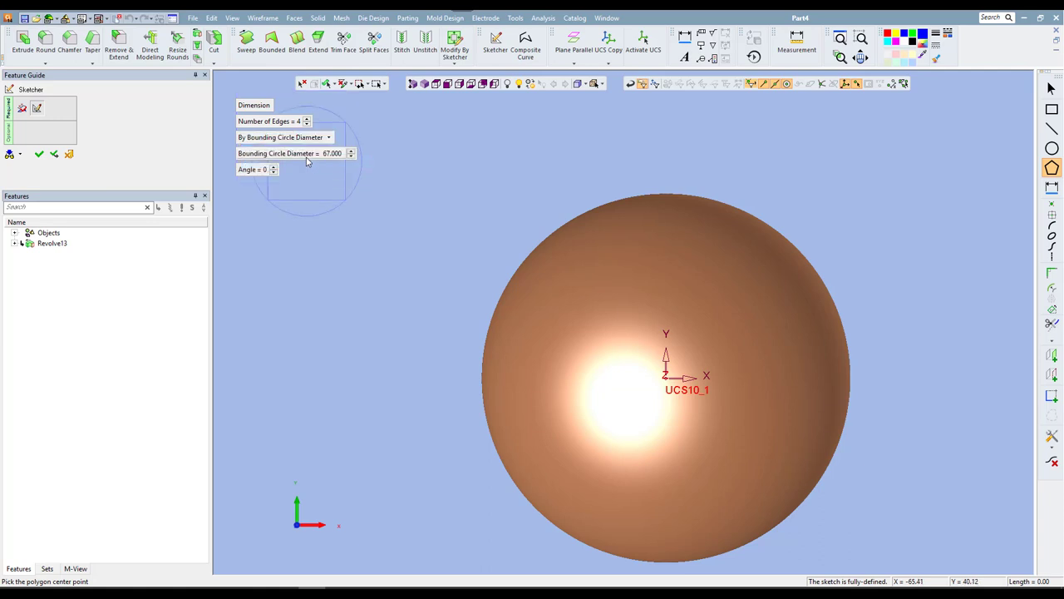
- Place the inscribed square centred on the origin and finish the sketch
click(665, 377)
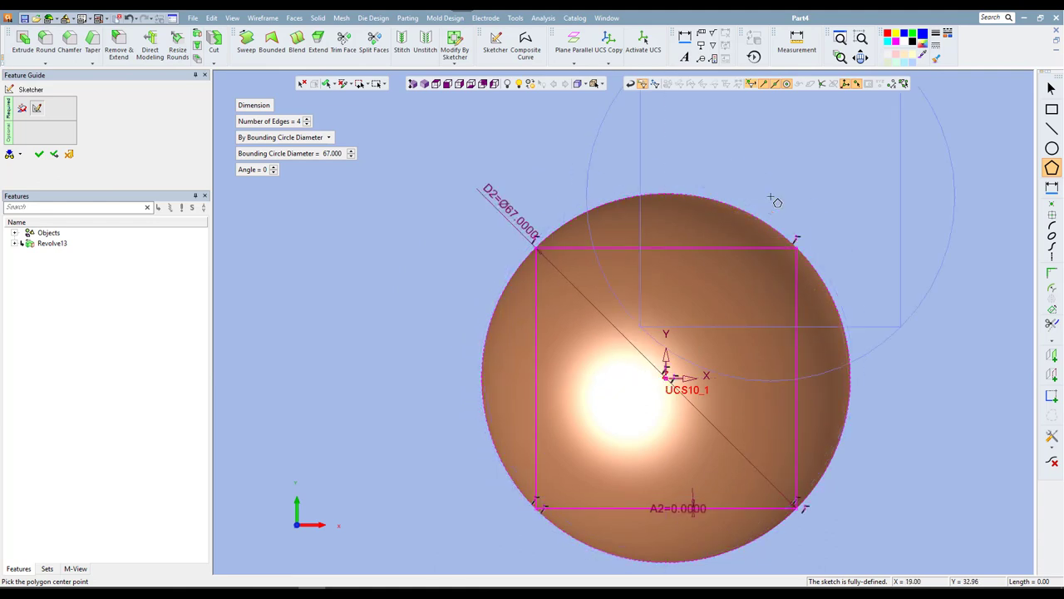
key(Escape)
right_click(808, 166)
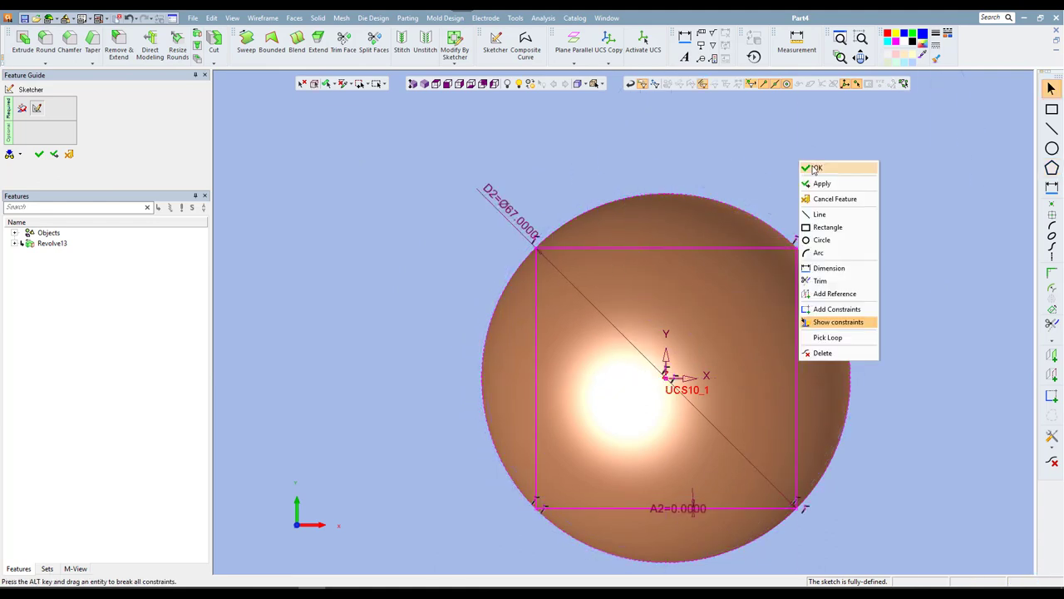
click(817, 169)
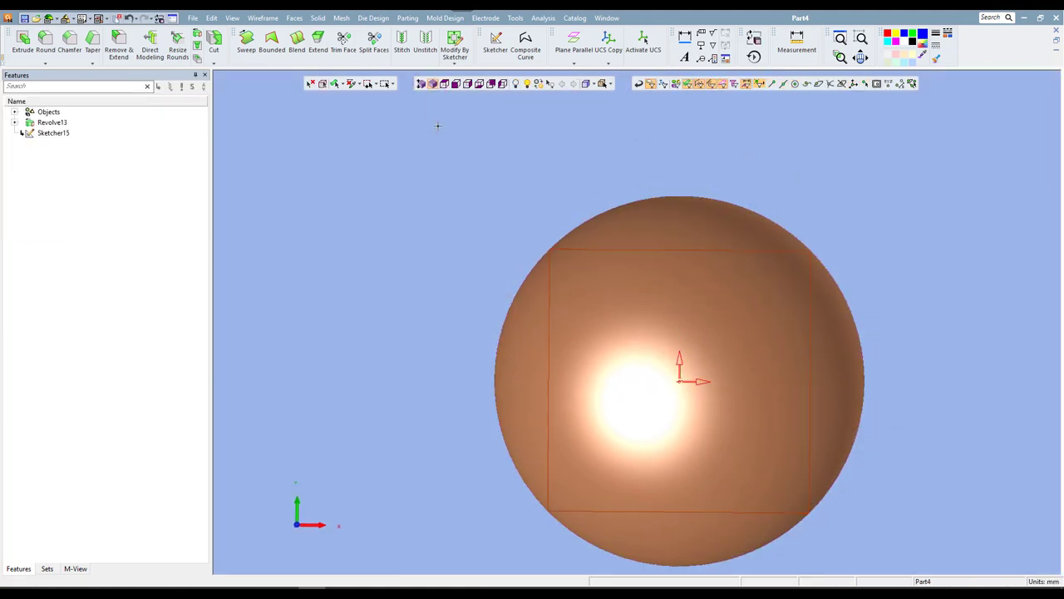
click(263, 18)
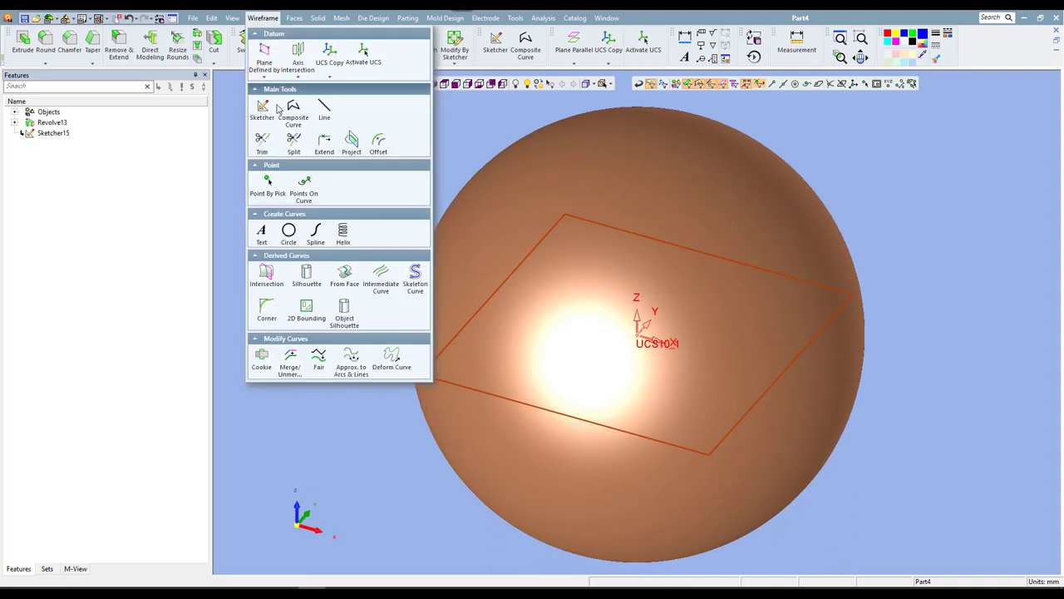
click(351, 142)
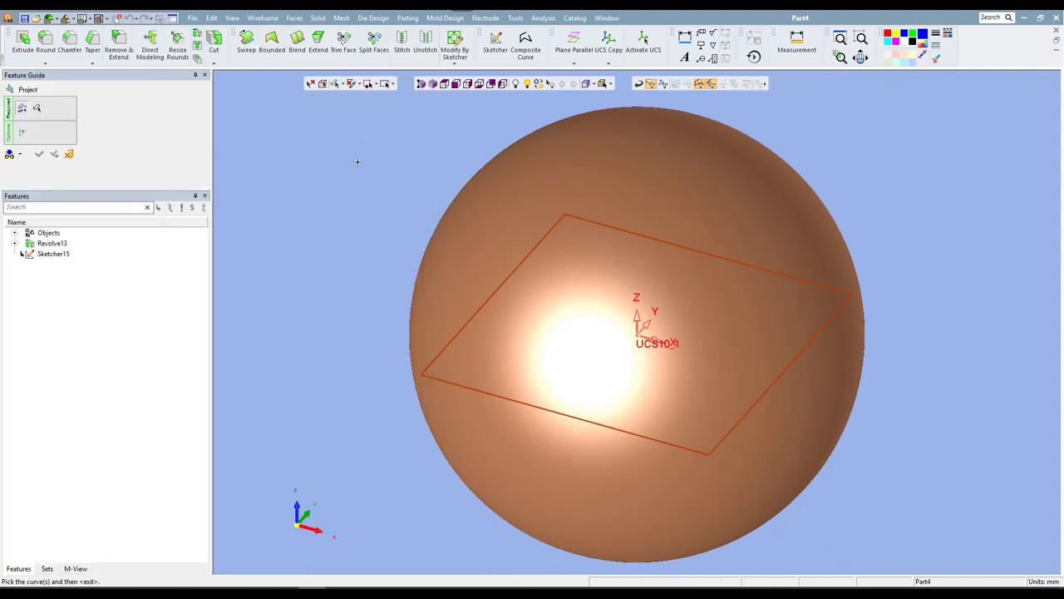
- Project the square one-sided onto the sphere face, removing the original sketch and creating no composite
middle_click(357, 161)
click(525, 173)
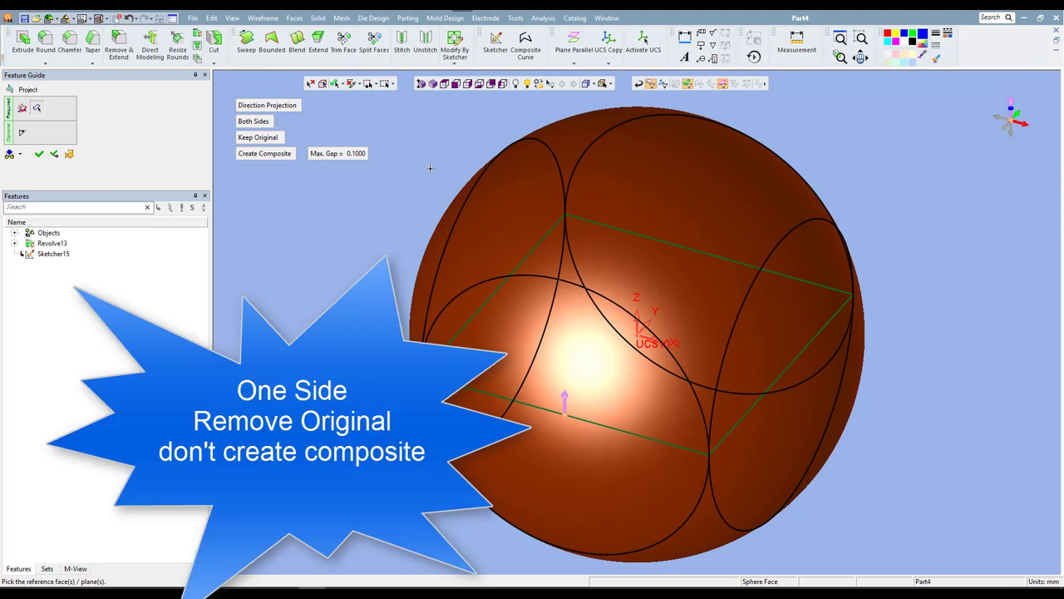
click(266, 121)
click(272, 140)
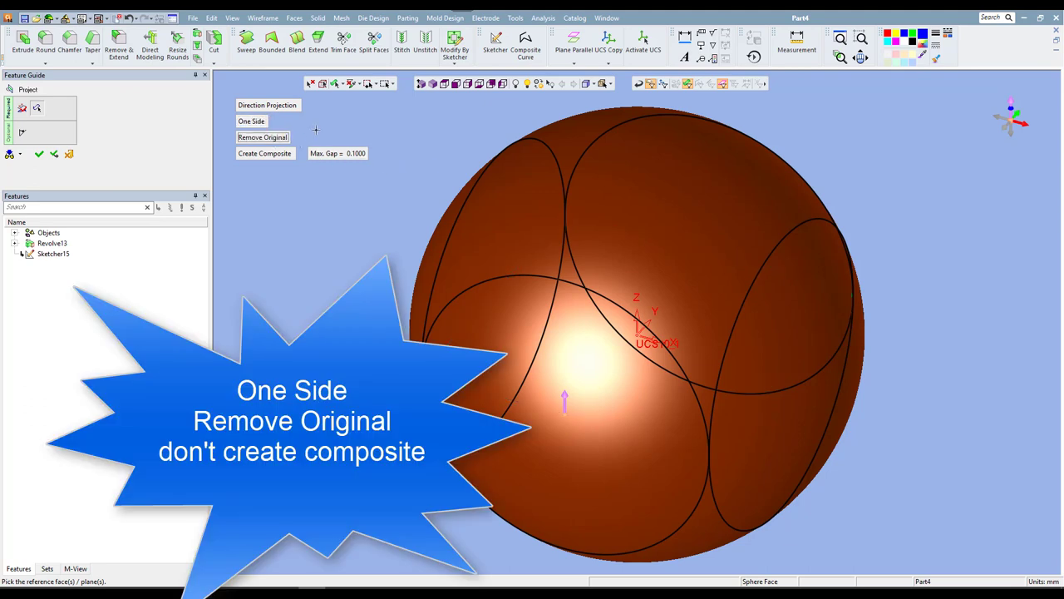
click(280, 155)
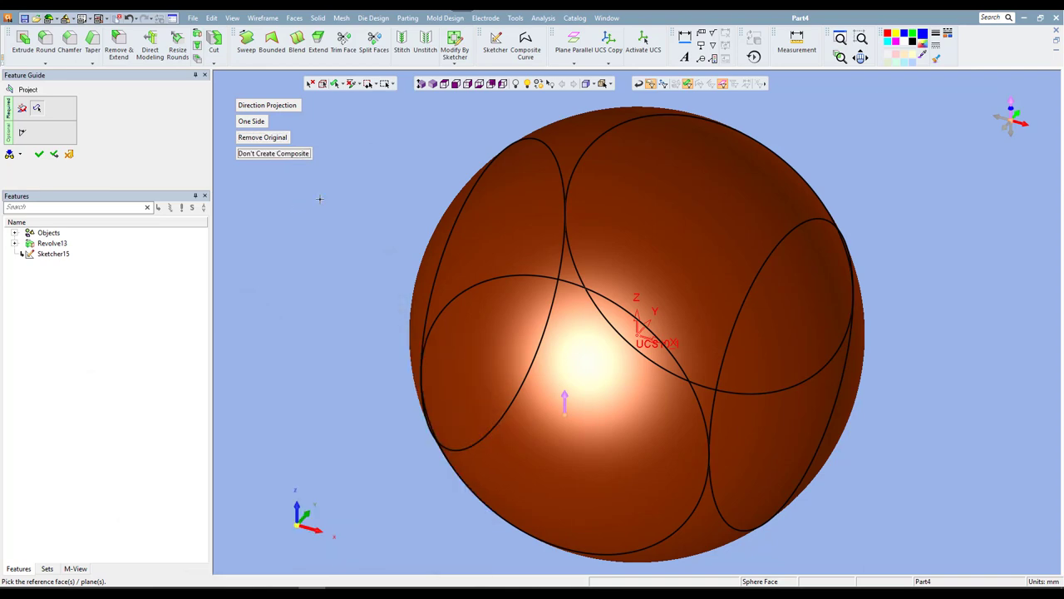
middle_click(319, 198)
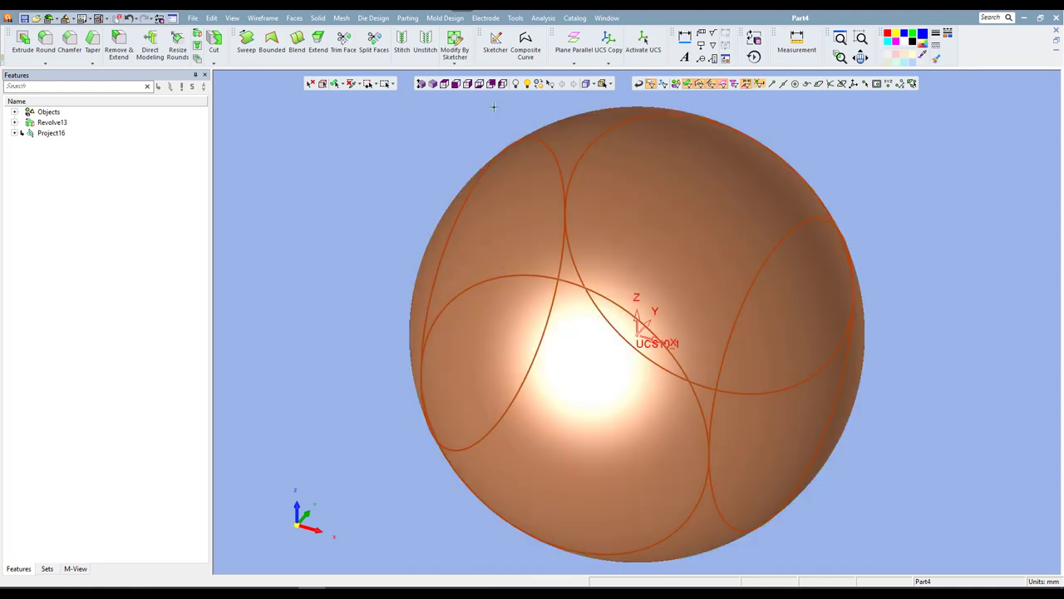
- Chain the first, right, top and lower-left projected arcs into one closed composite seam curve
click(527, 44)
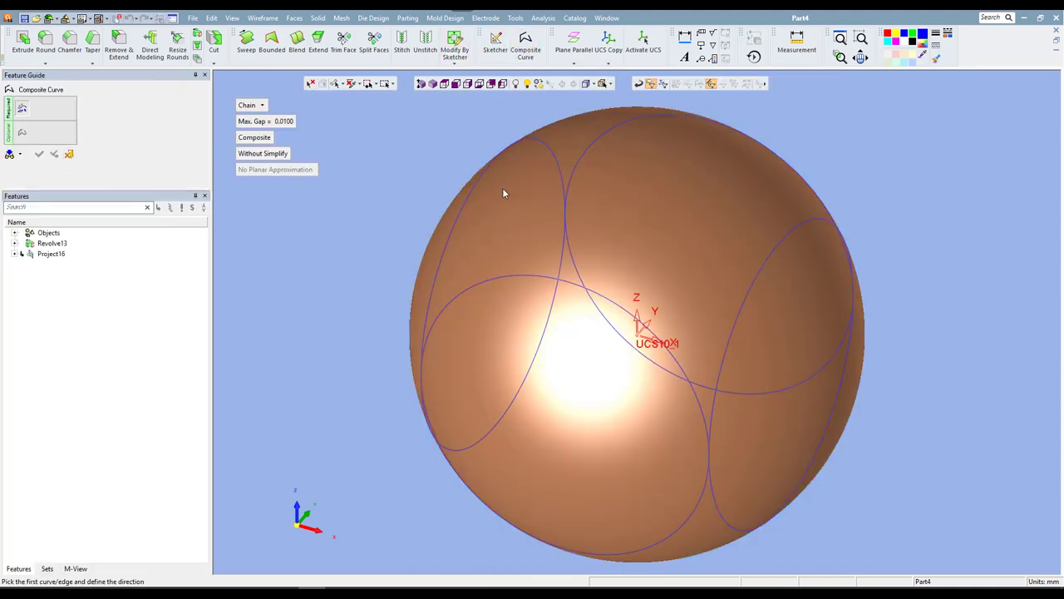
click(519, 277)
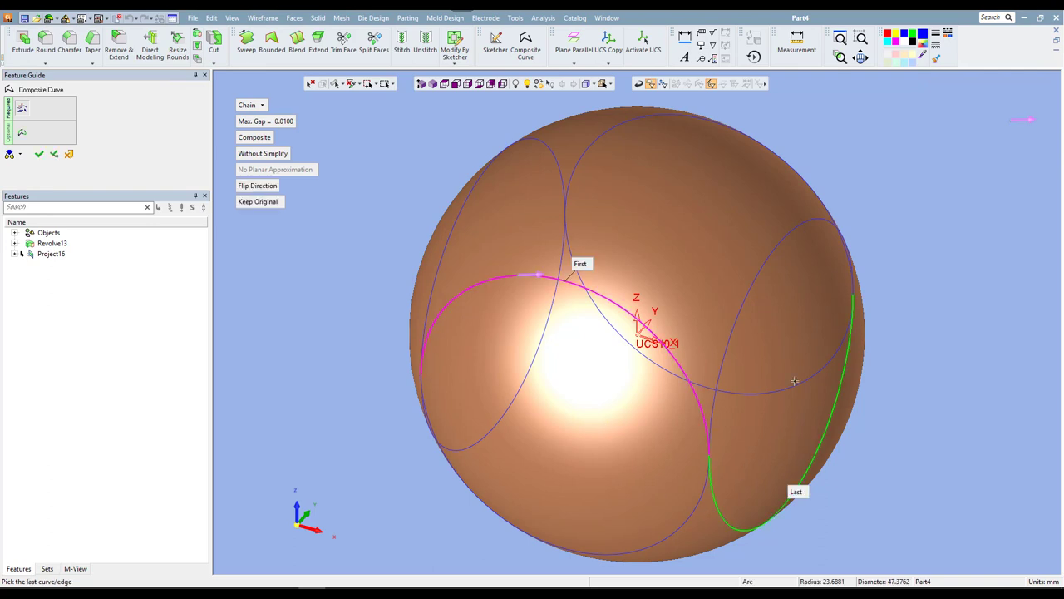
click(786, 501)
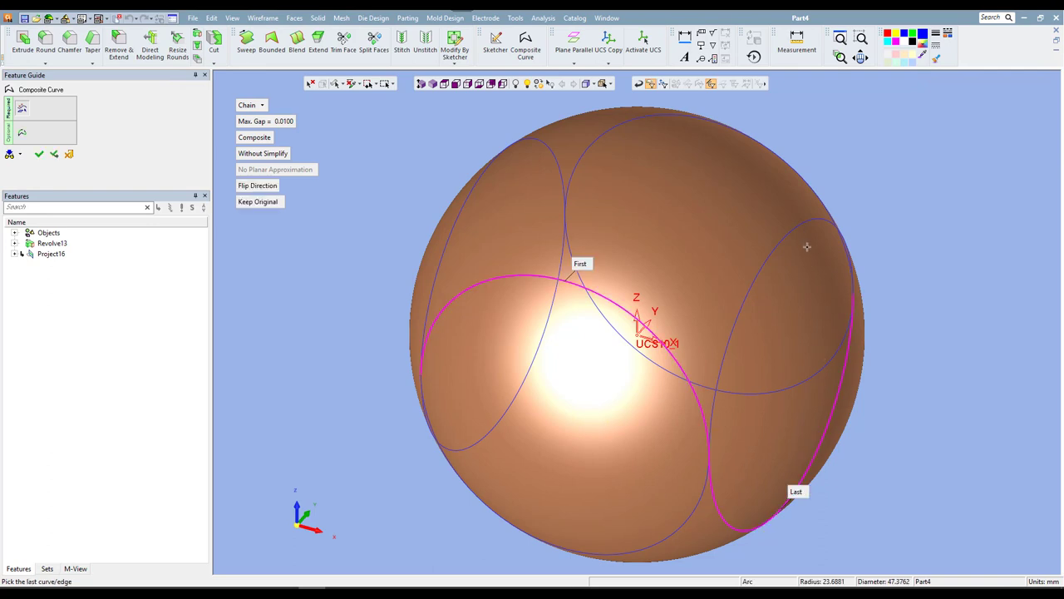
click(747, 144)
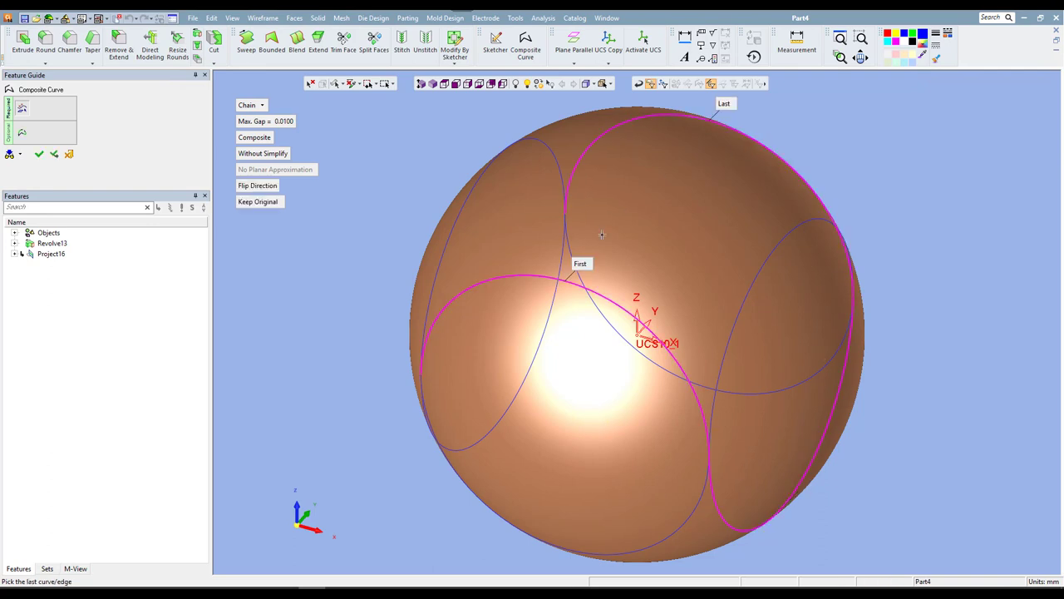
click(555, 299)
click(642, 209)
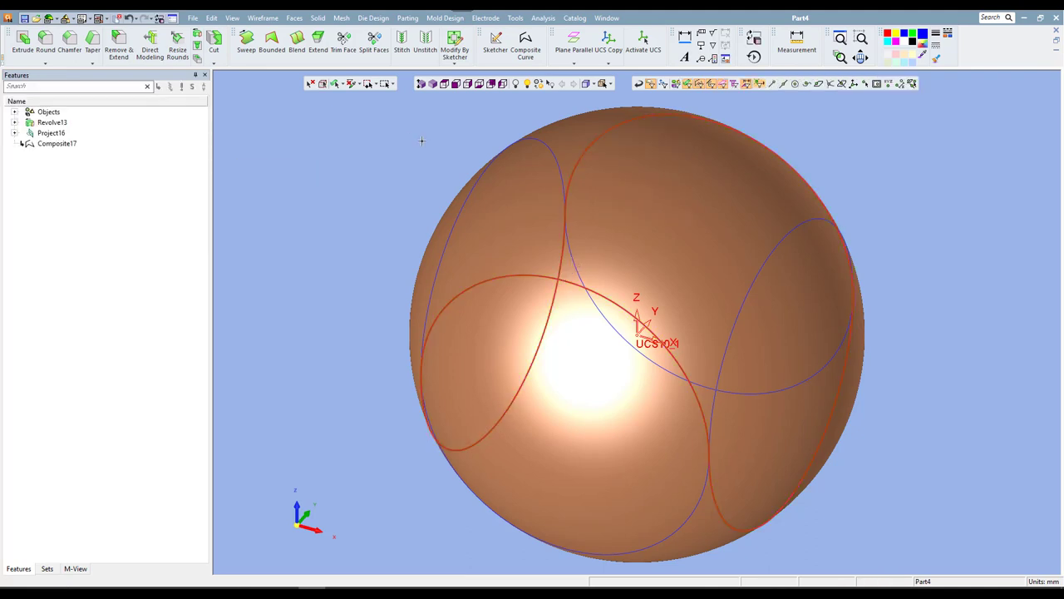
click(317, 17)
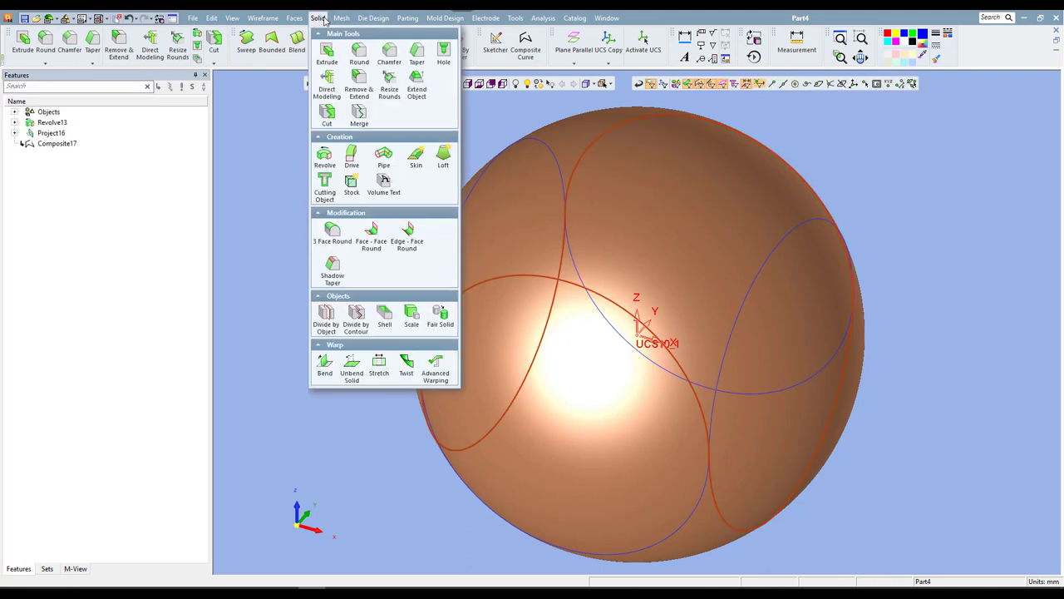
- Create a Remove-mode pipe of 6 mm diameter along the composite seam curve
click(390, 157)
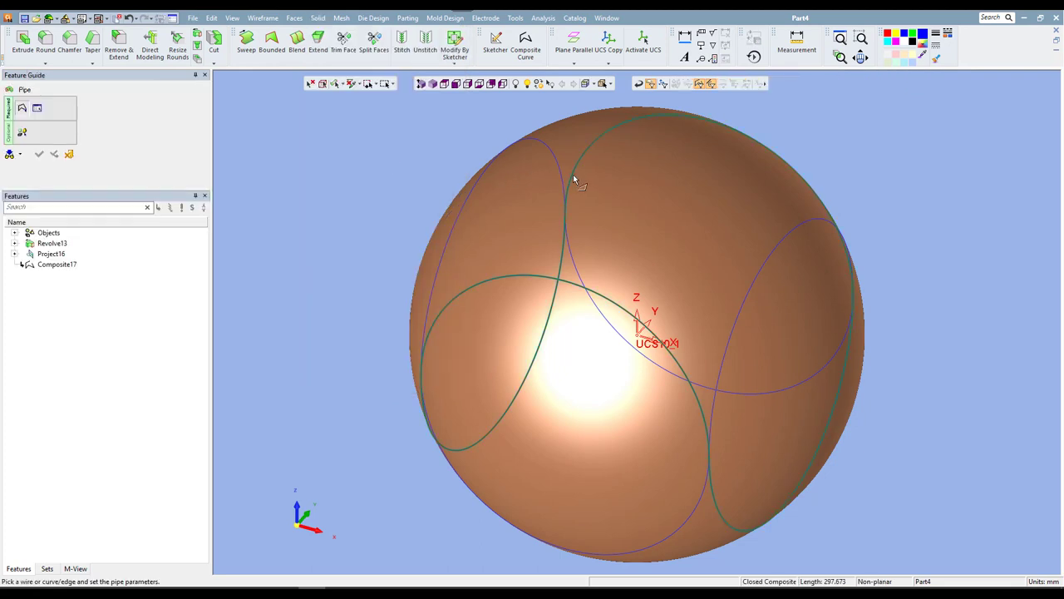
click(620, 171)
click(261, 106)
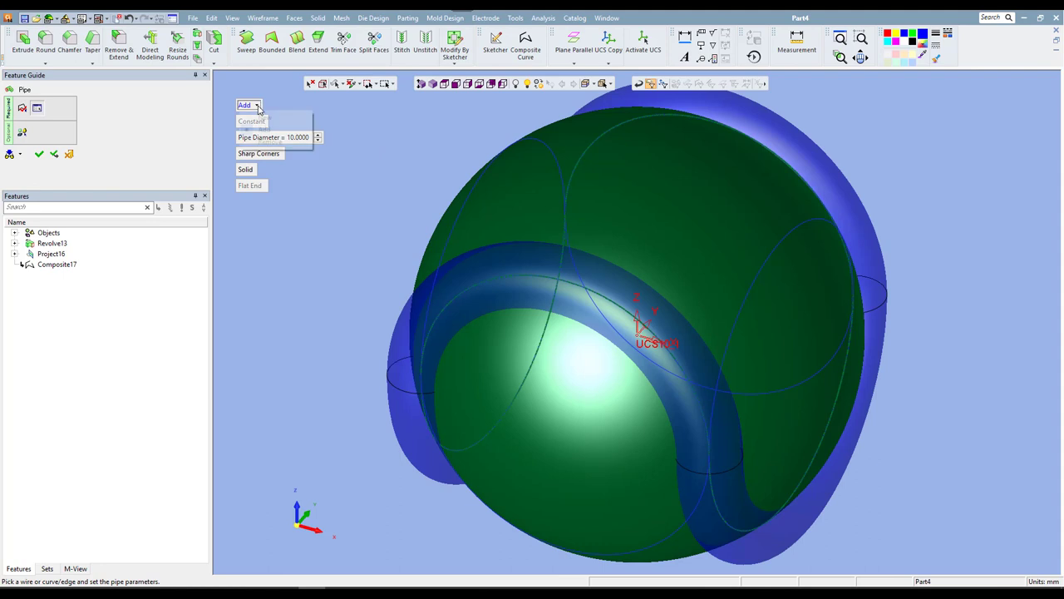
click(259, 143)
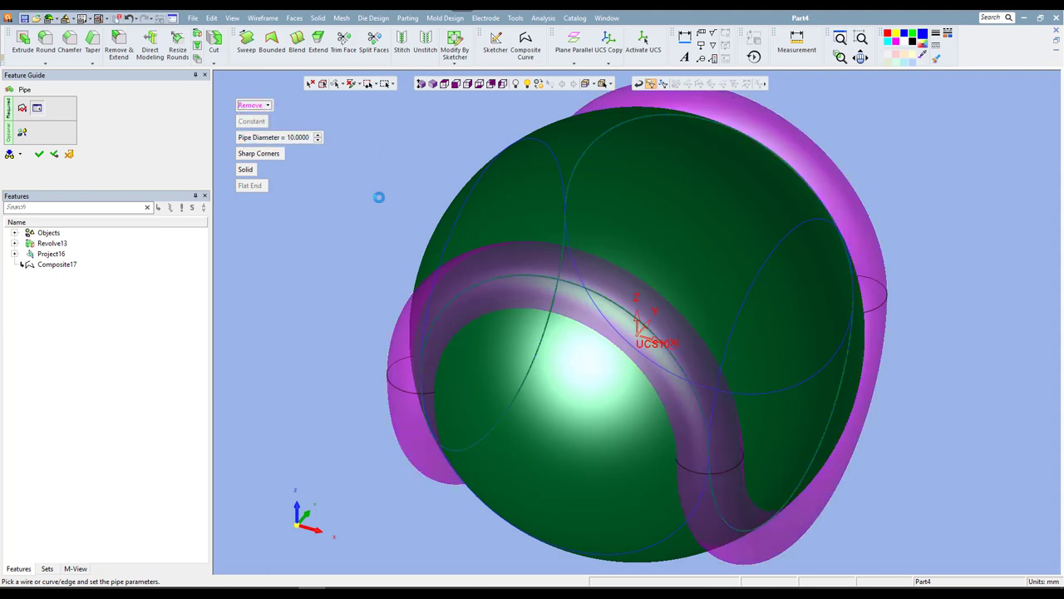
click(287, 138)
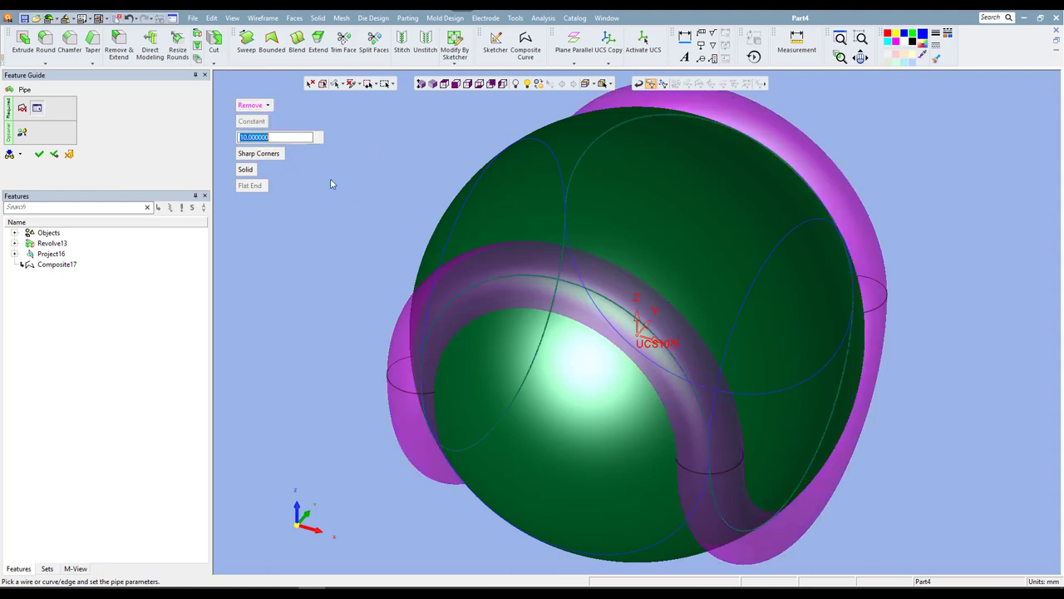
text(6)
key(Return)
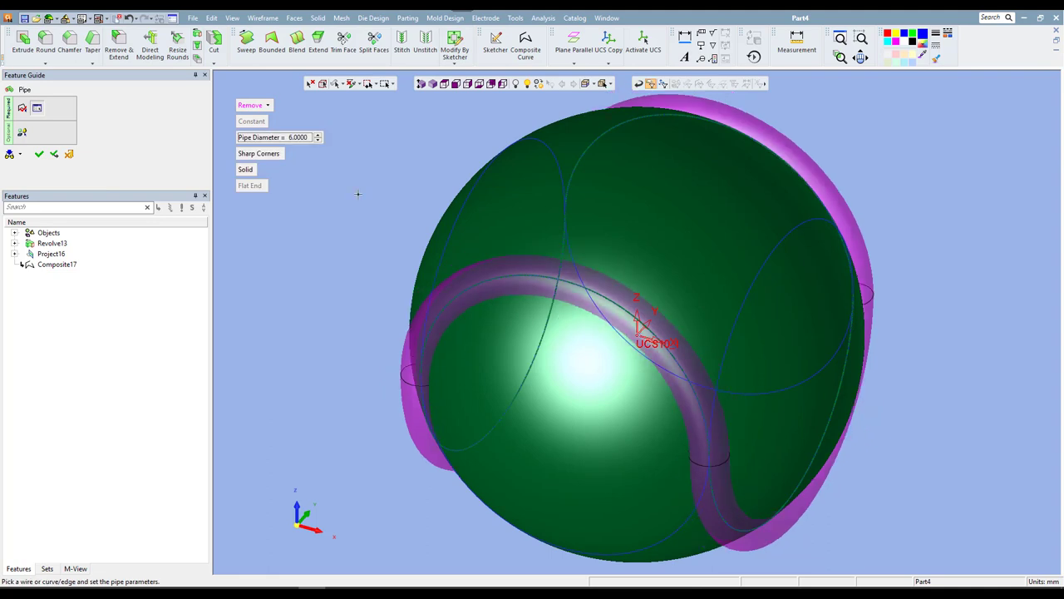
right_click(359, 194)
click(358, 196)
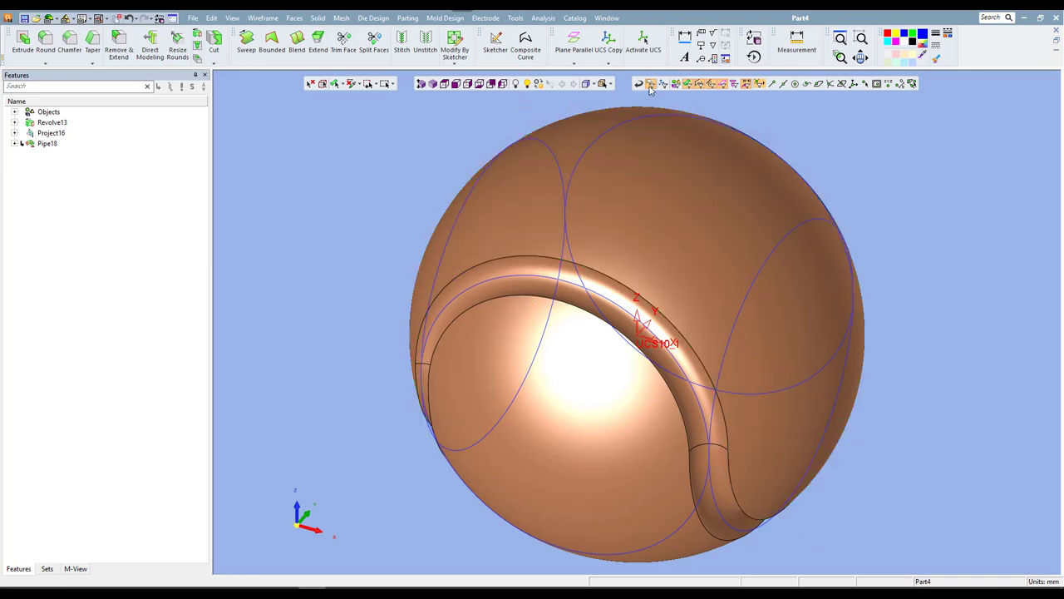
- Show the solid, hide the curves, and colour the seam groove faces white
click(684, 163)
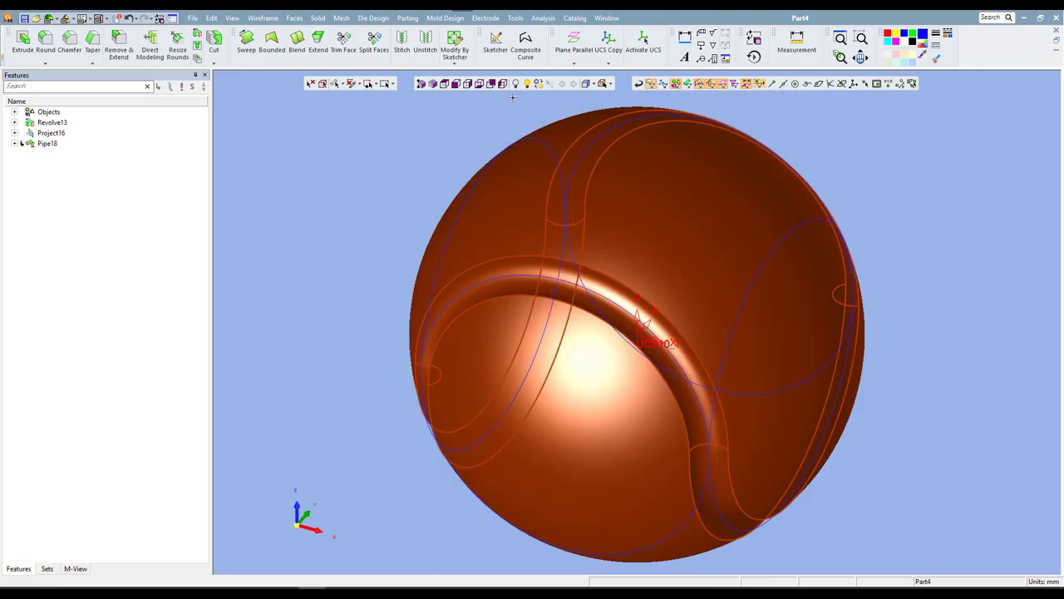
click(515, 84)
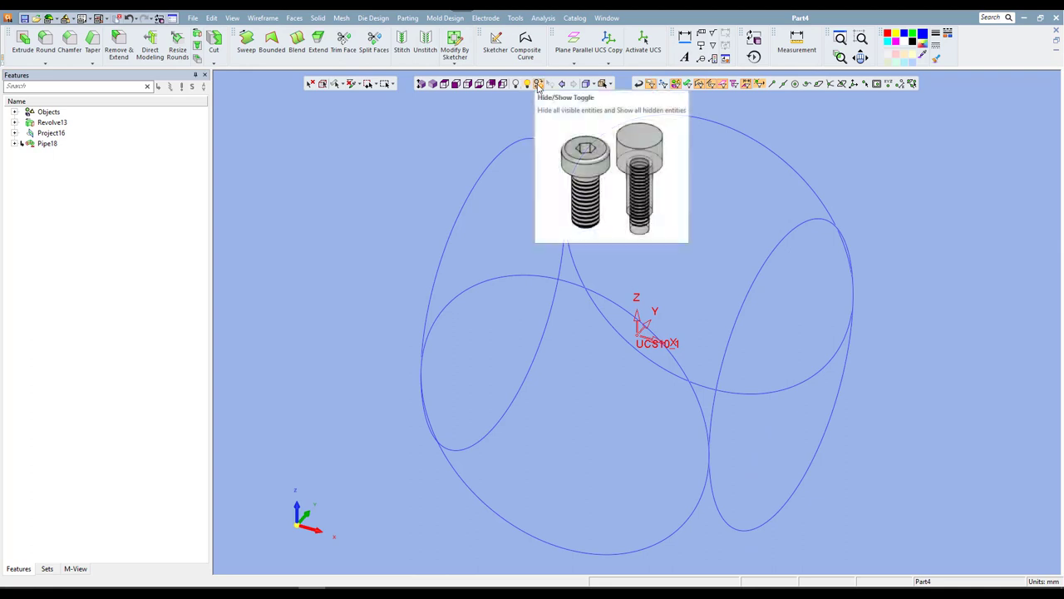
click(538, 84)
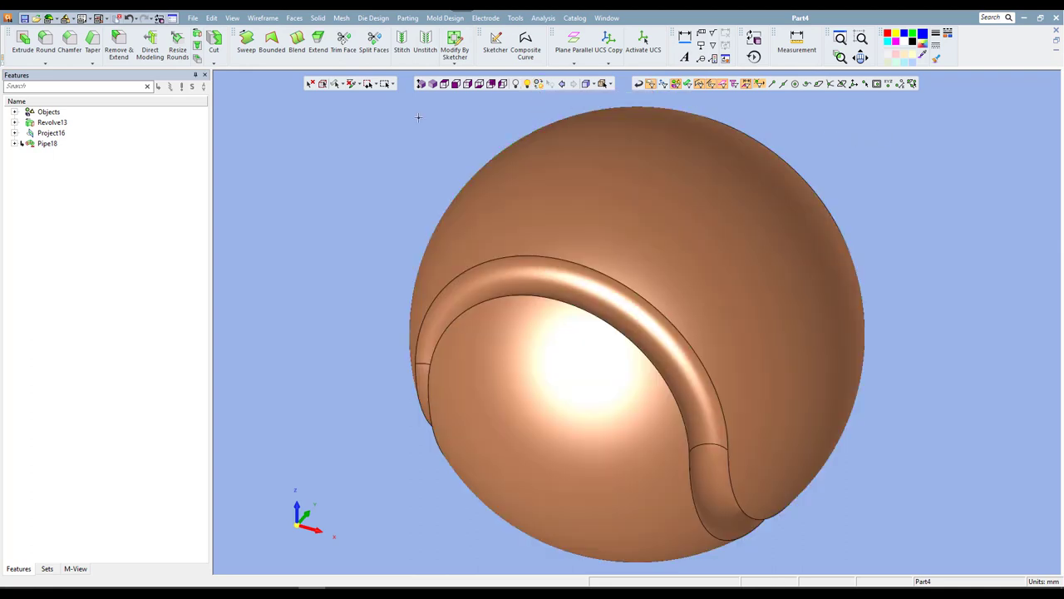
click(606, 301)
click(341, 84)
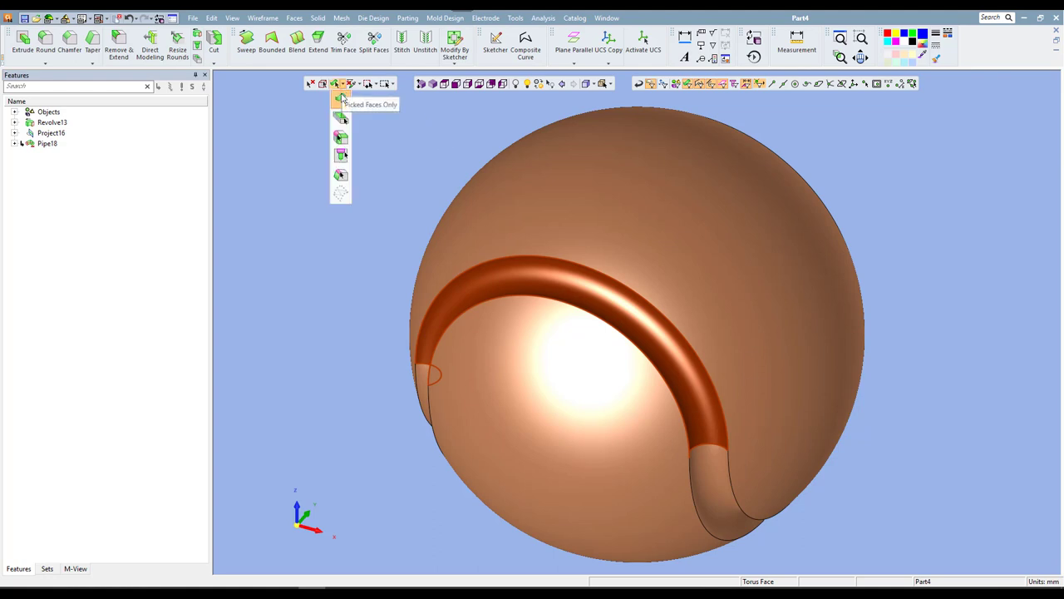
click(341, 173)
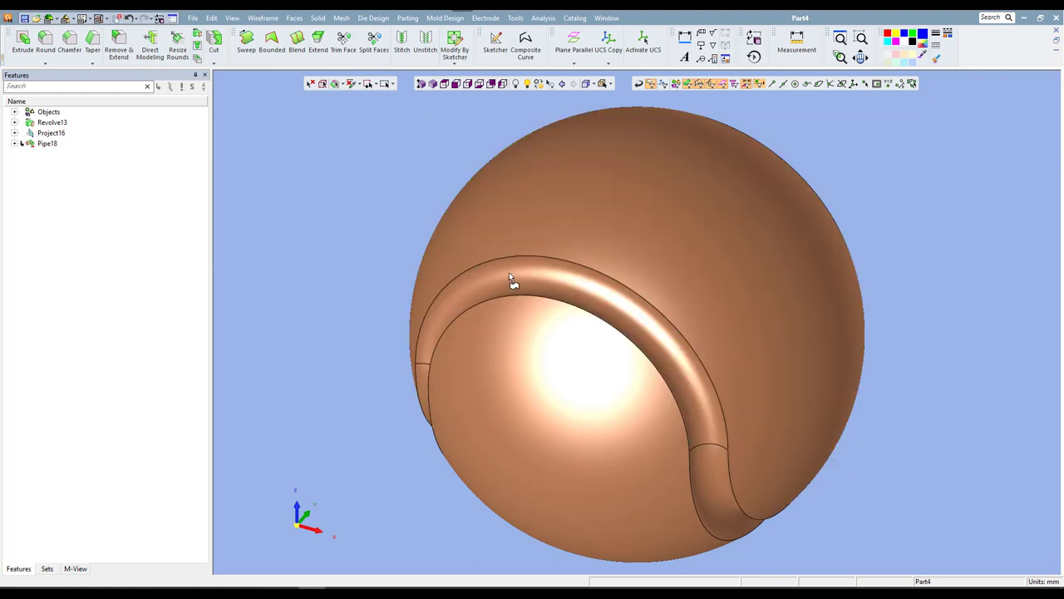
click(510, 275)
click(906, 43)
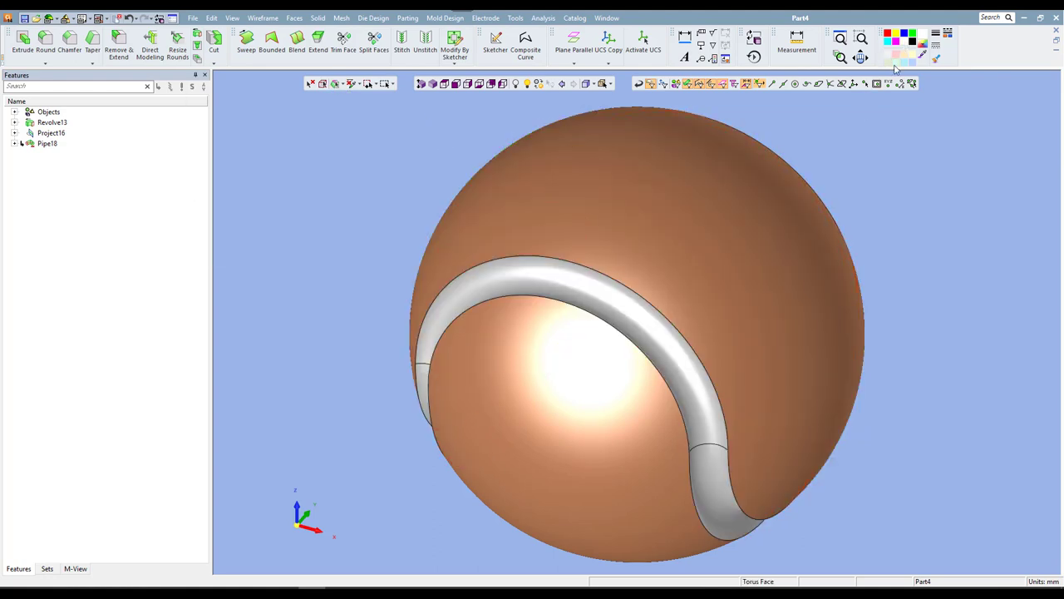
- Colour the upper and lower sphere faces green
click(731, 165)
click(596, 373)
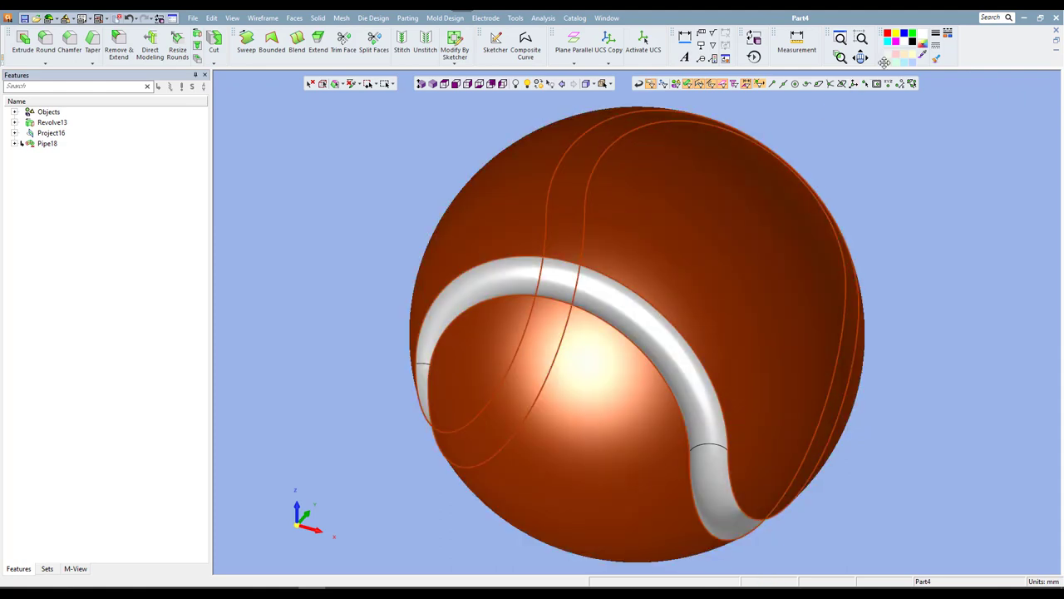
click(923, 34)
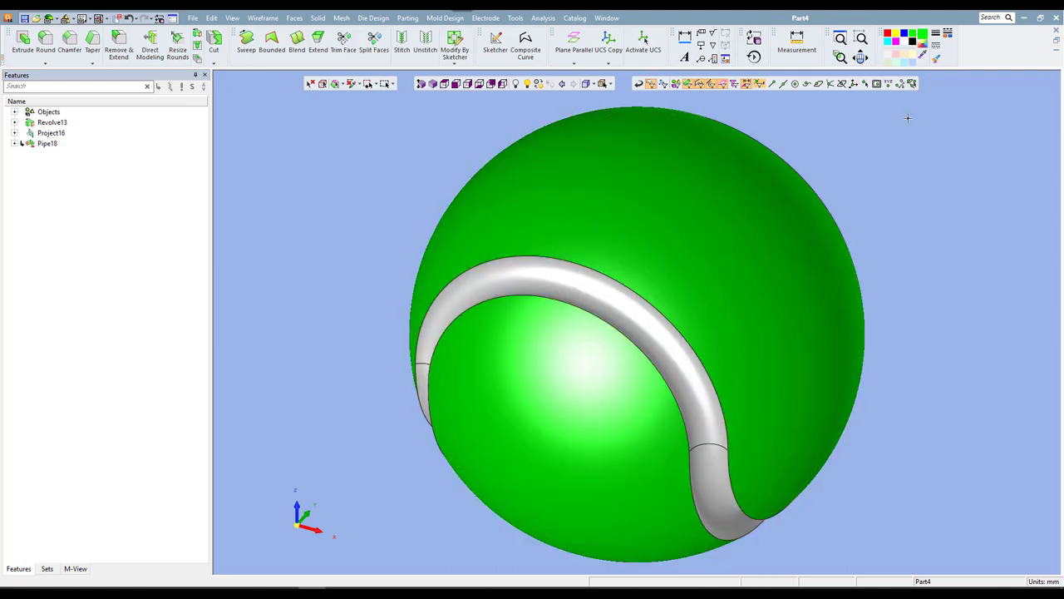
mouse_move(884, 177)
middle_down()
mouse_move(857, 230)
mouse_move(890, 285)
mouse_move(768, 183)
mouse_move(809, 267)
mouse_move(773, 169)
middle_up()
mouse_move(865, 388)
middle_down()
mouse_move(774, 299)
mouse_move(754, 197)
mouse_move(756, 292)
mouse_move(848, 323)
mouse_move(751, 321)
middle_up()
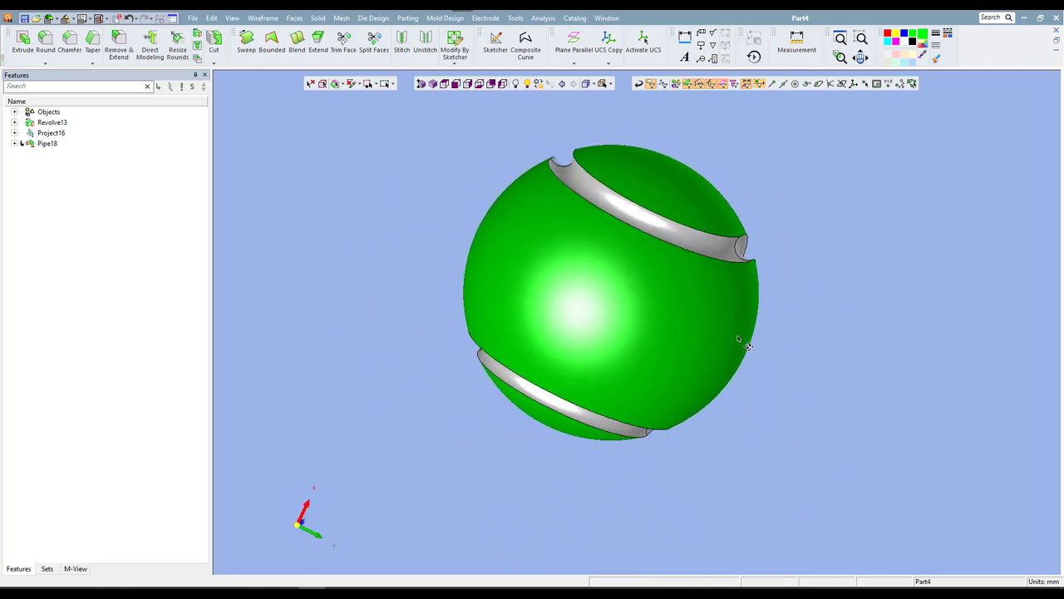
click(432, 84)
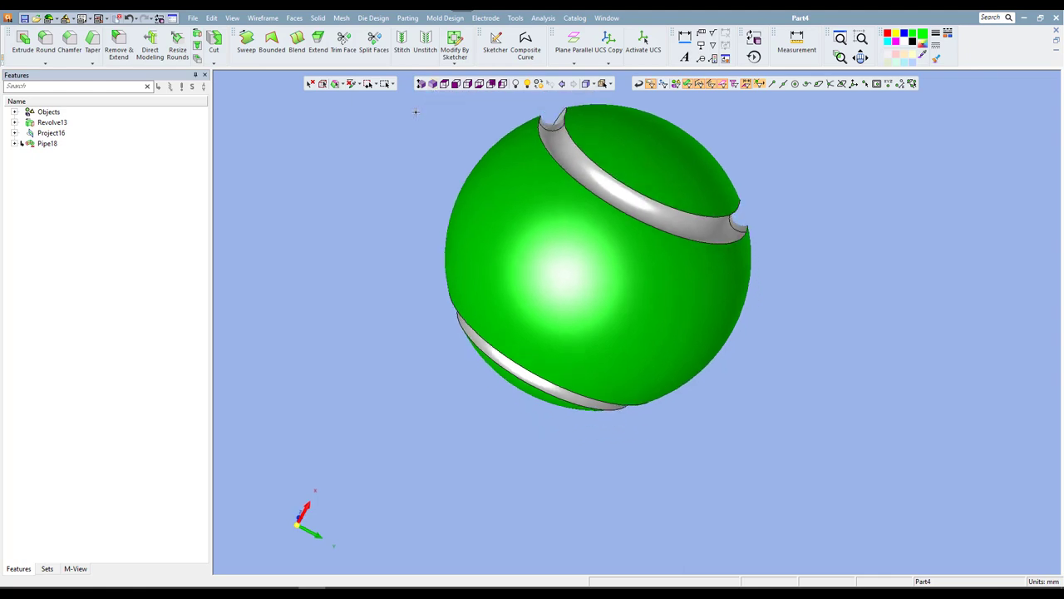